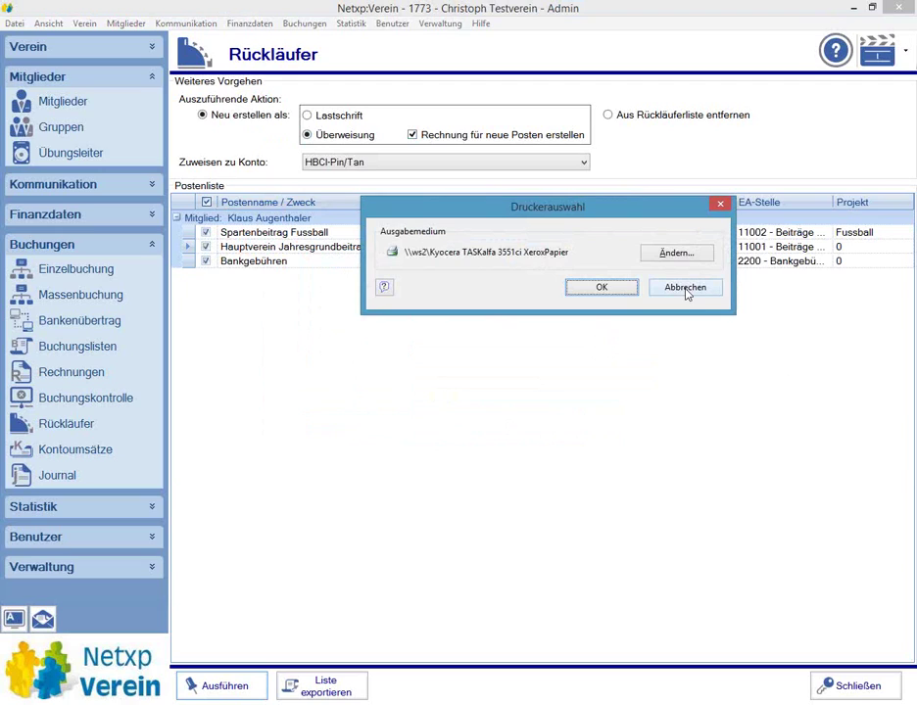
Step: Cancel the printer selection for the newly created invoice
left_click(686, 289)
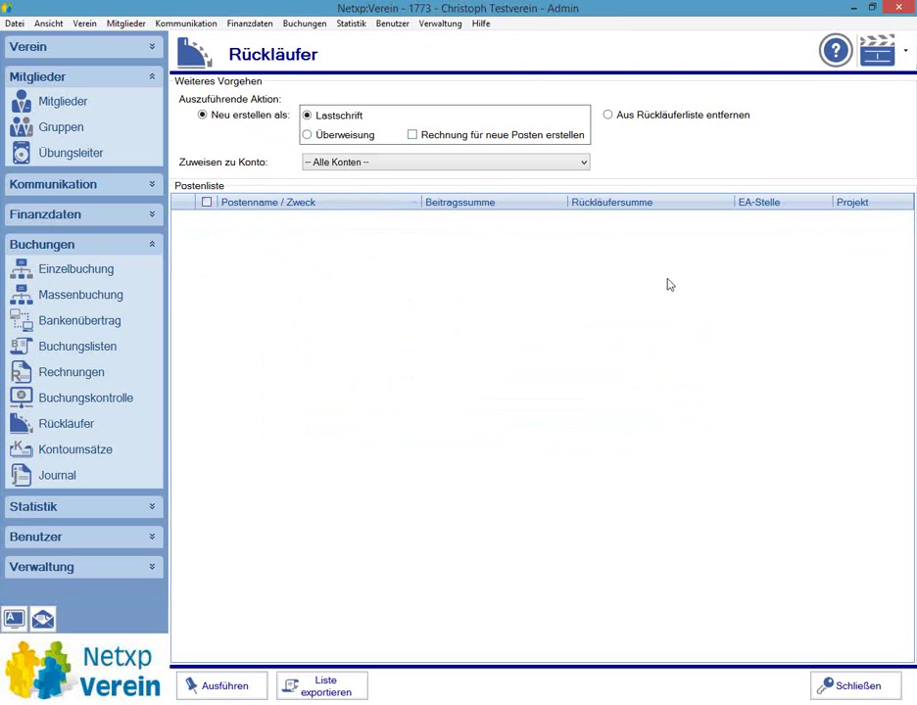
Step: Examine the open transfer claims without a booking list for account HBCI-Pin/Tan in the Buchungskontrolle
left_click(34, 403)
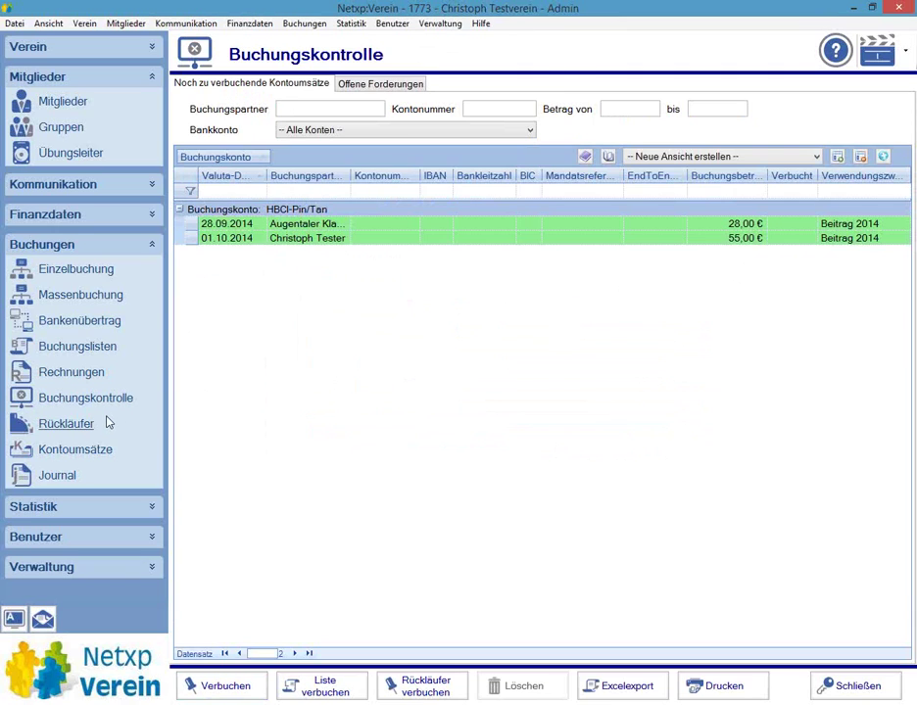
left_click(417, 86)
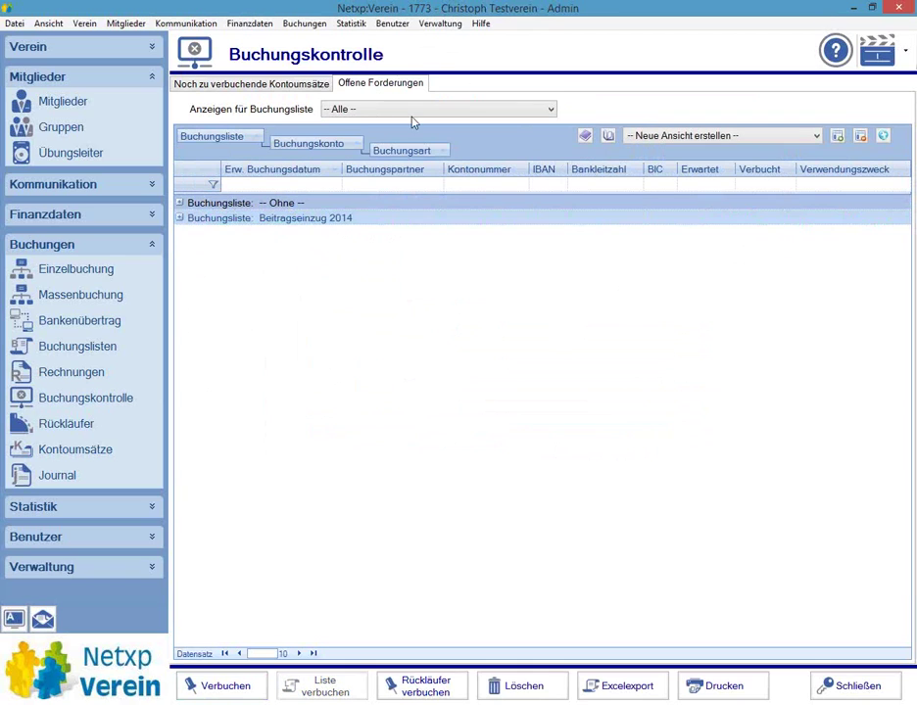
left_click(180, 202)
left_click(191, 219)
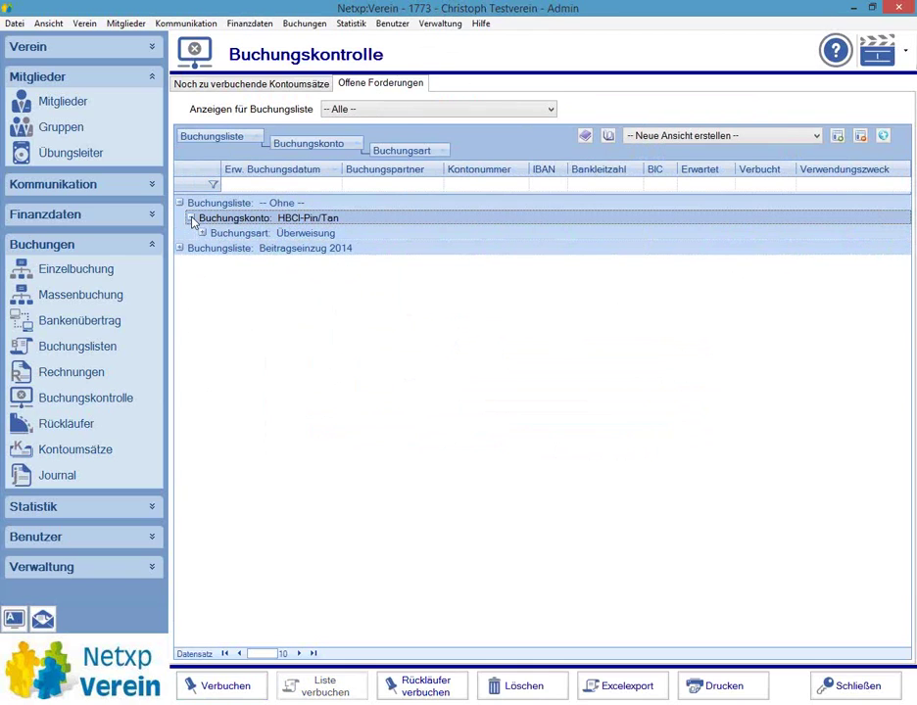
left_click(203, 233)
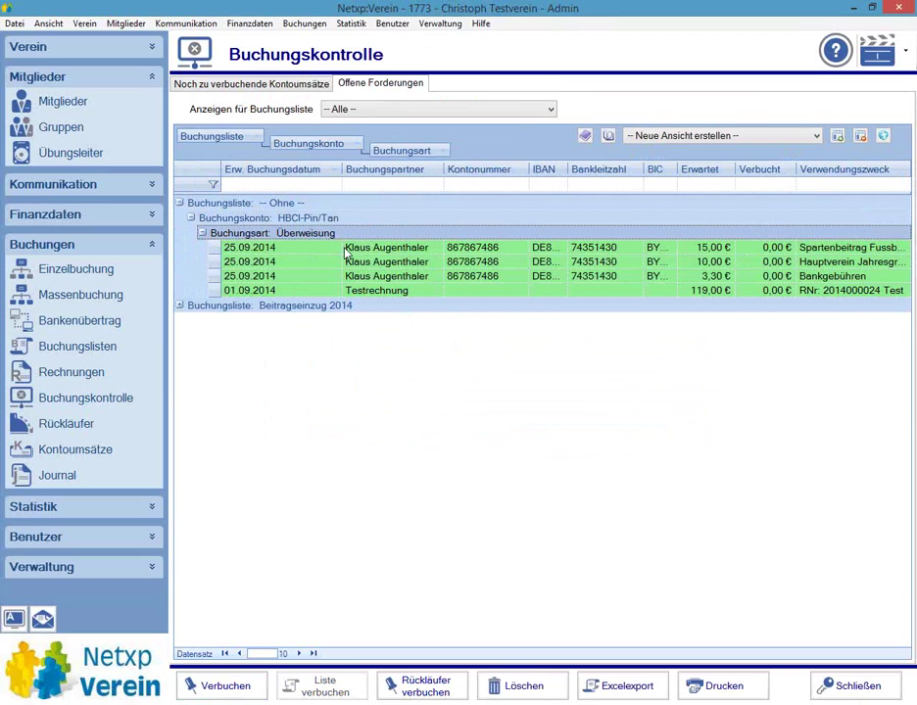
key("Down")
key("Down")
key("Down")
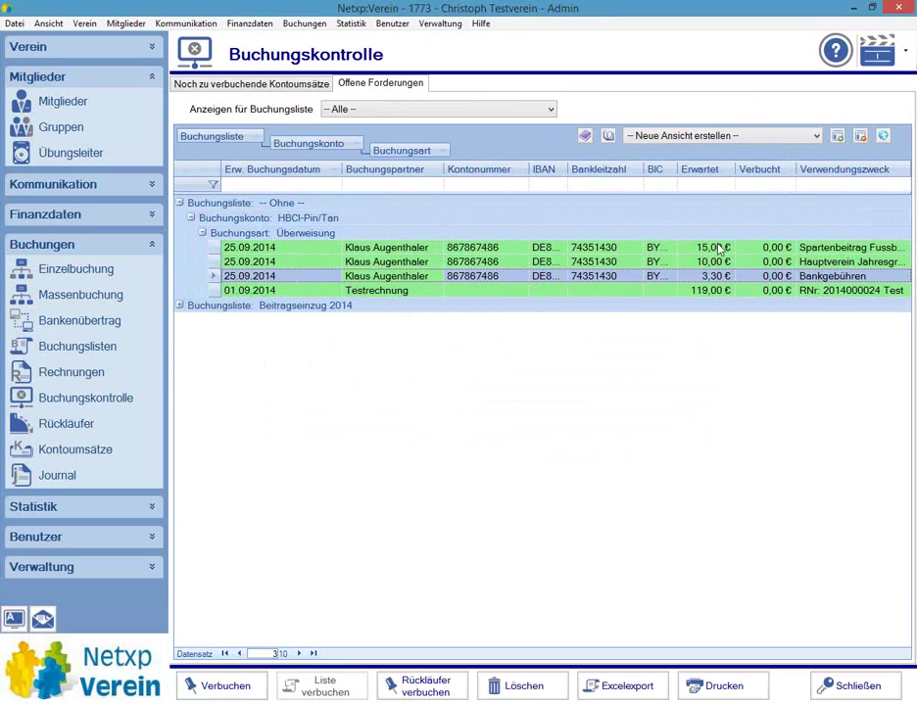
key("Up")
key("Down")
Step: View the PDF of the member's open invoice dated 25.09.2014 from the invoice overview and close it again
left_click(71, 371)
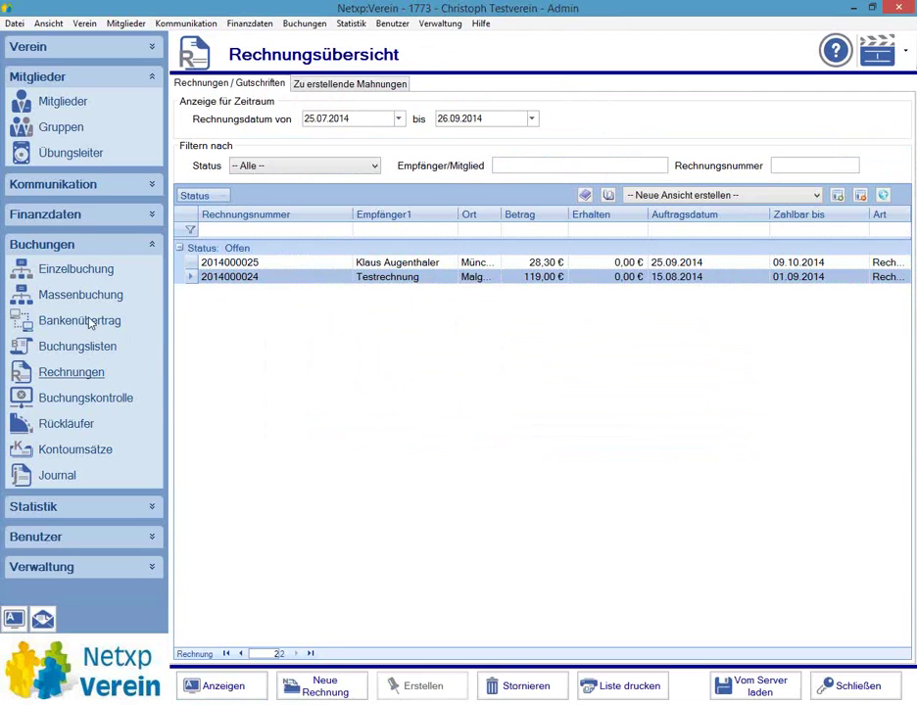
left_click(397, 264)
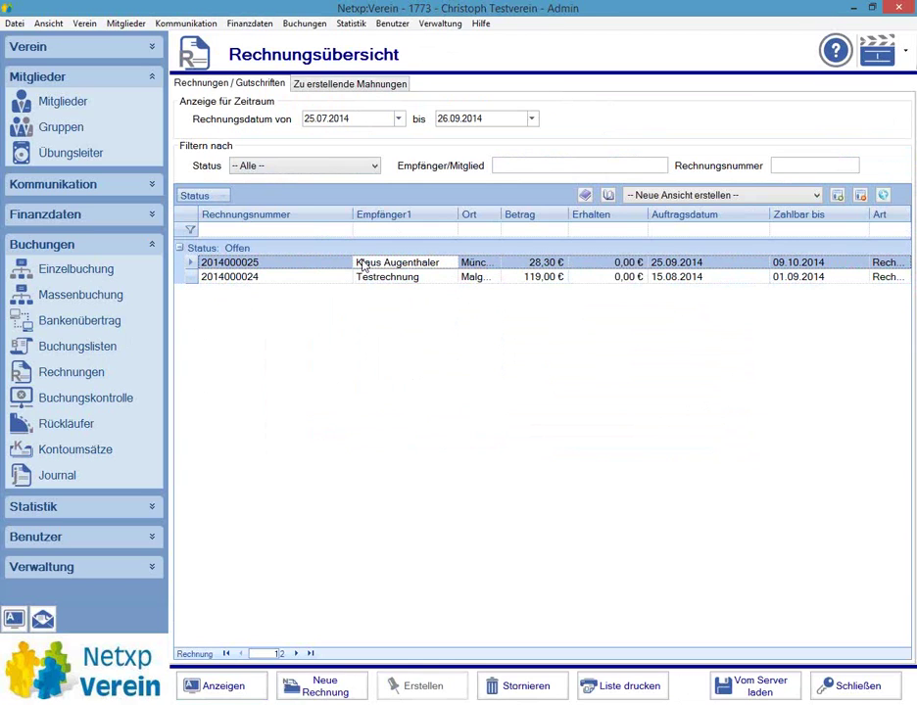
double_click(362, 265)
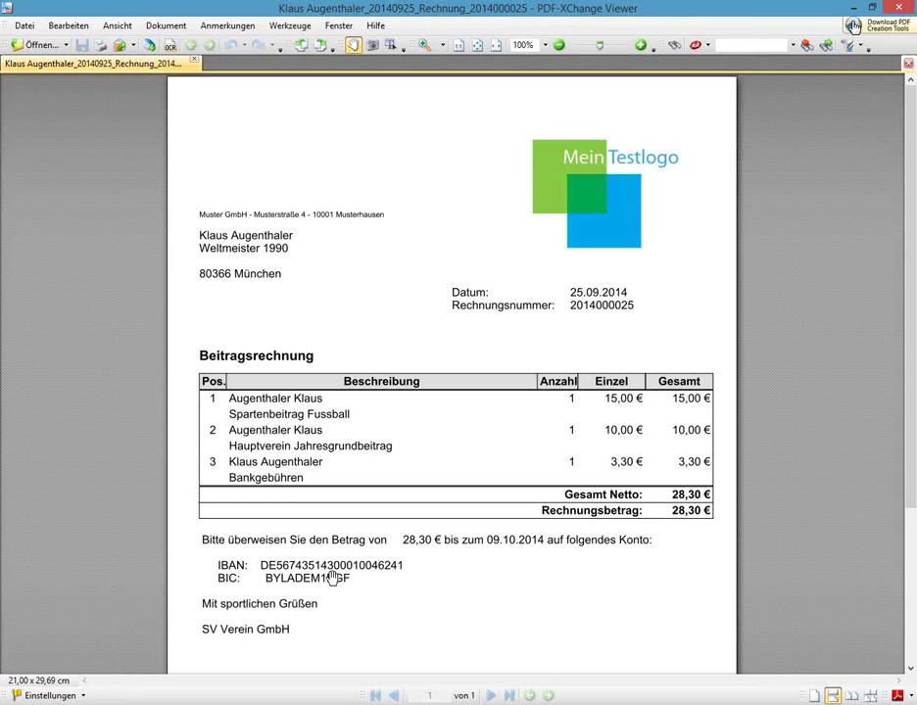
left_click(902, 8)
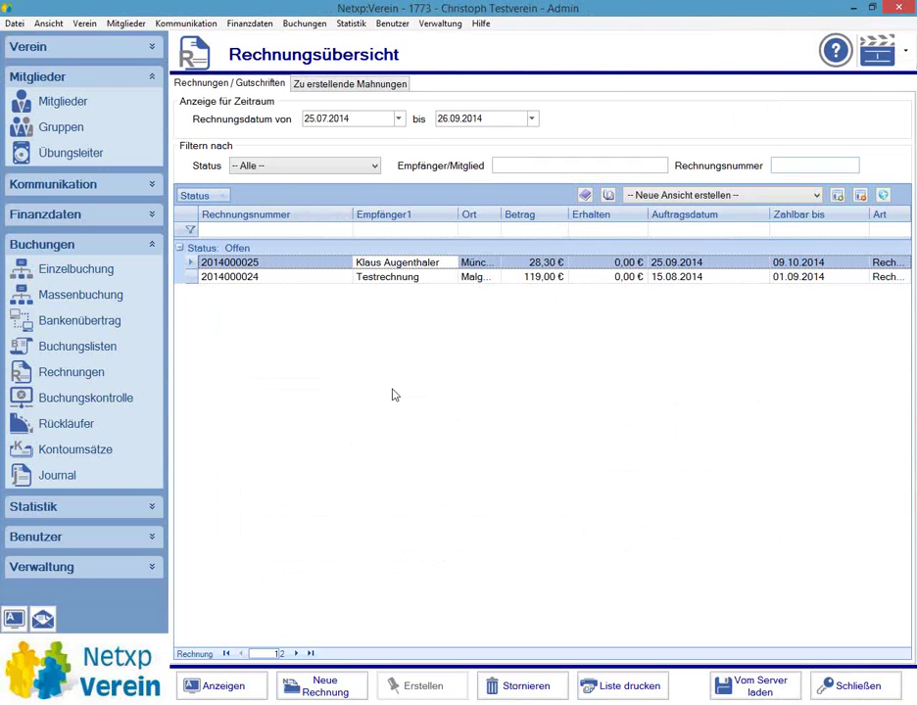
Step: In the document management, mark the member's unprinted invoice and filter the documents by type Rechnung
left_click(70, 246)
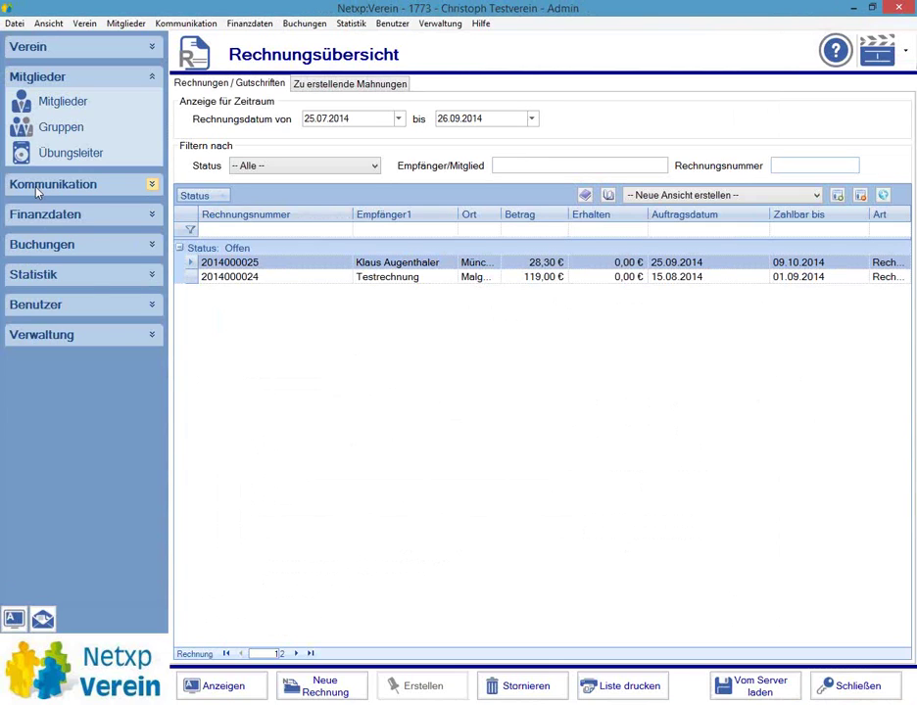
left_click(44, 185)
left_click(61, 368)
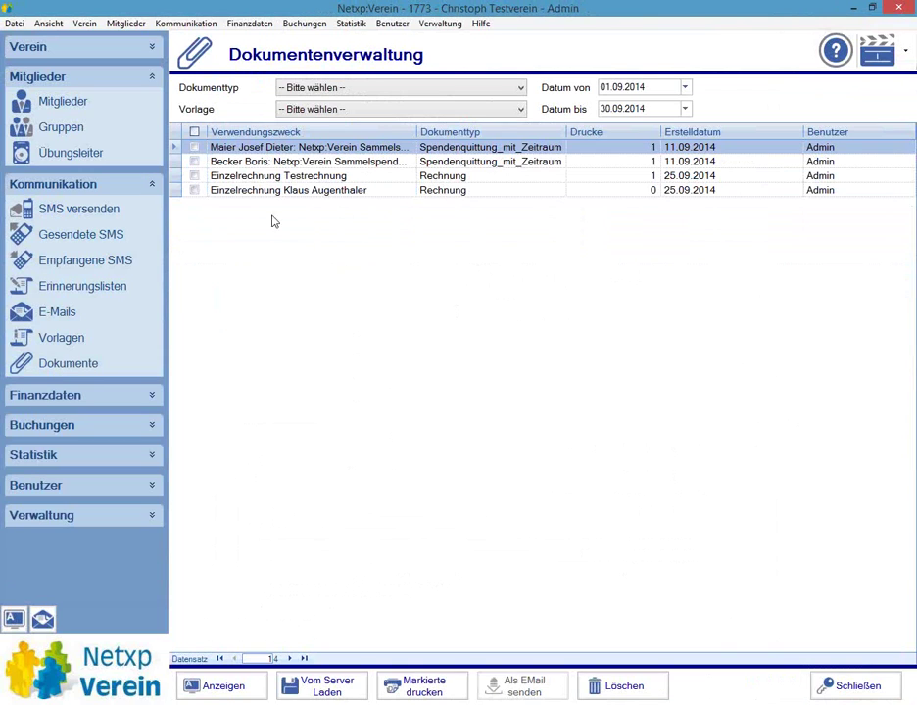
left_click(474, 192)
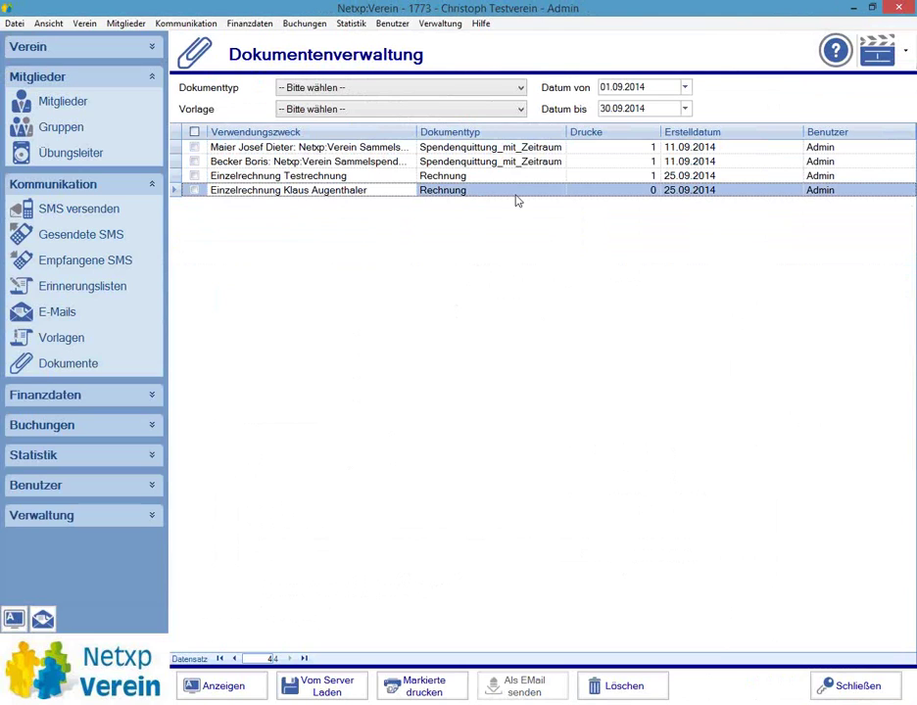
left_click(194, 190)
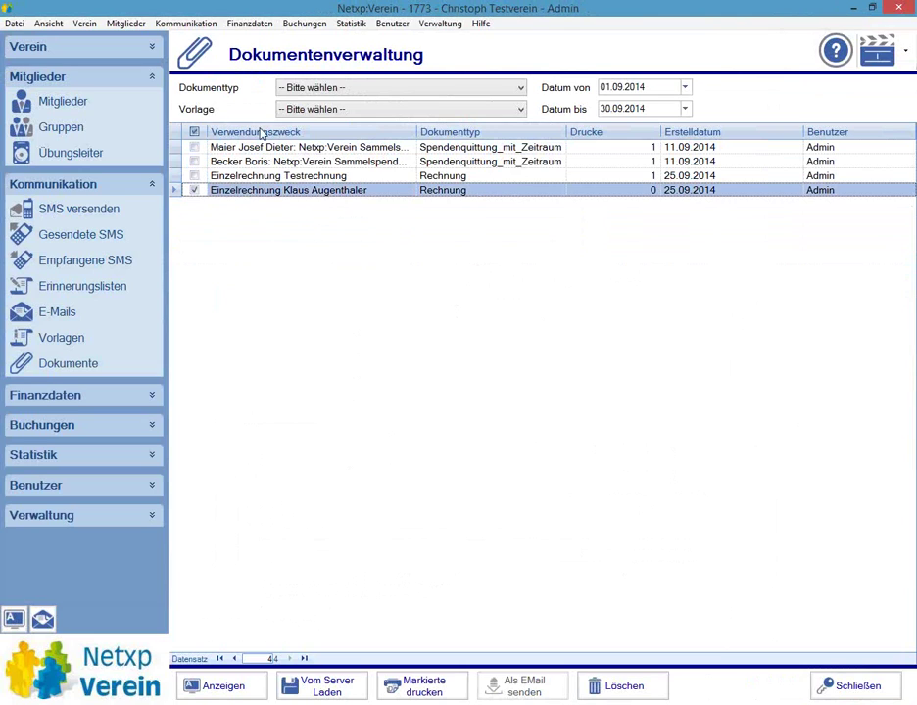
left_click(300, 93)
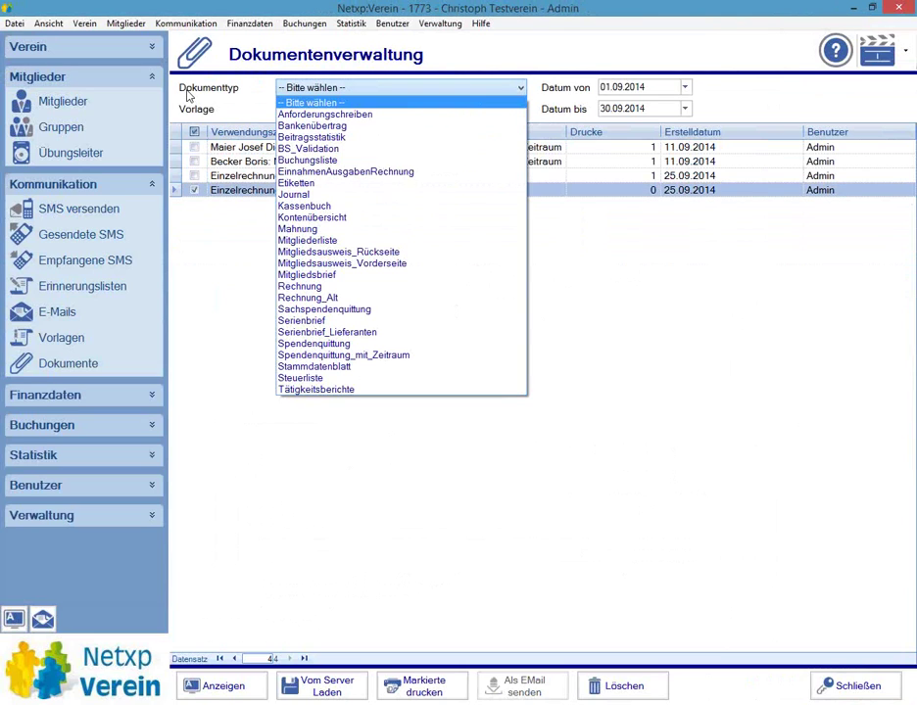
left_click(328, 287)
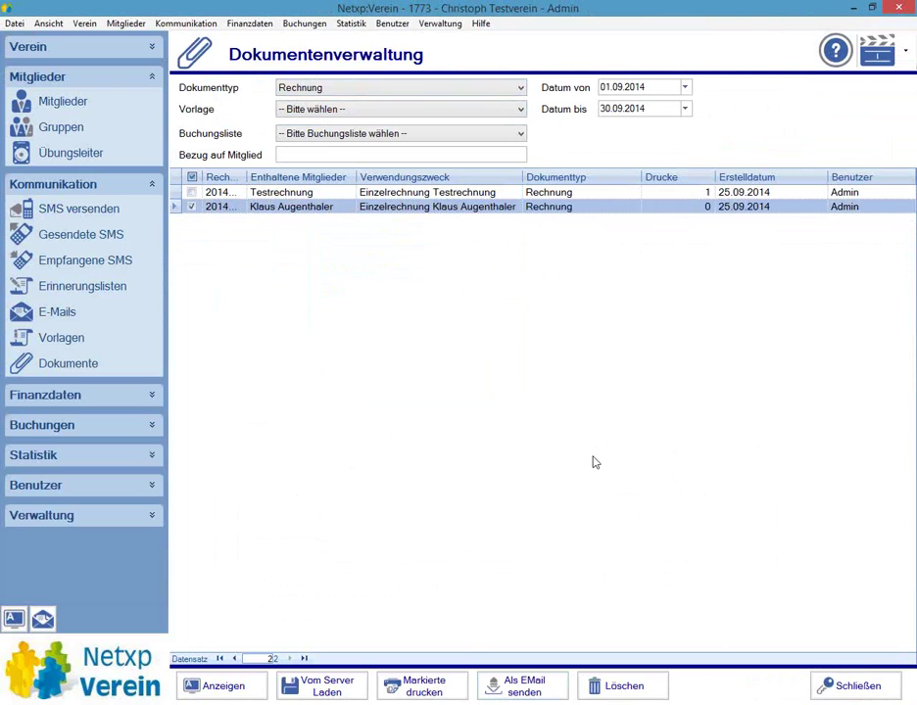
Step: Show the bank transactions still to be posted in the Buchungskontrolle and widen the Buchungspartner column
left_click(65, 429)
left_click(79, 475)
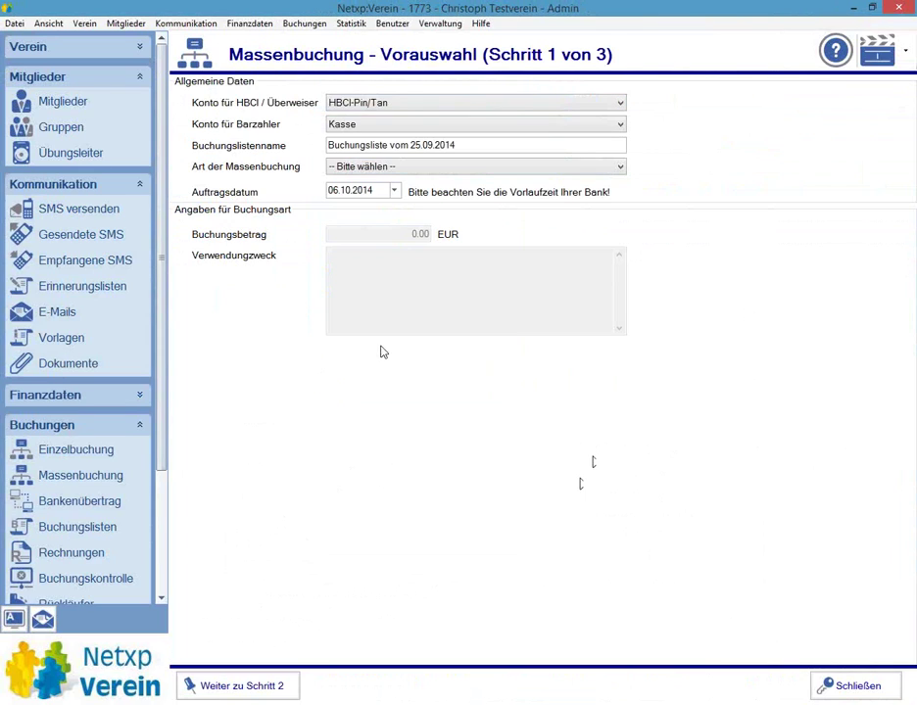
left_click(93, 578)
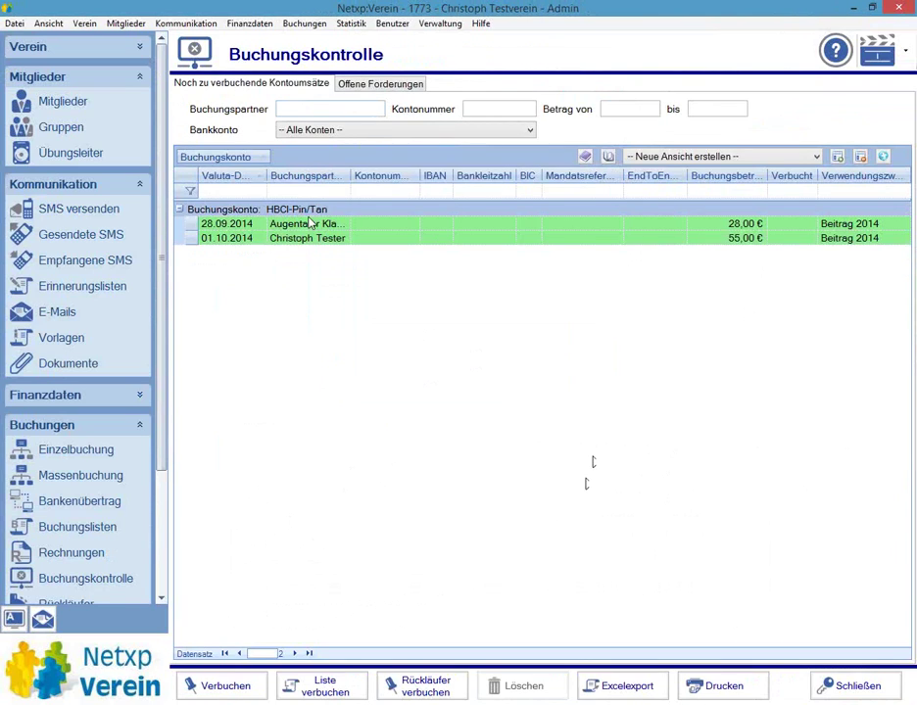
left_click_drag(351, 176, 399, 175)
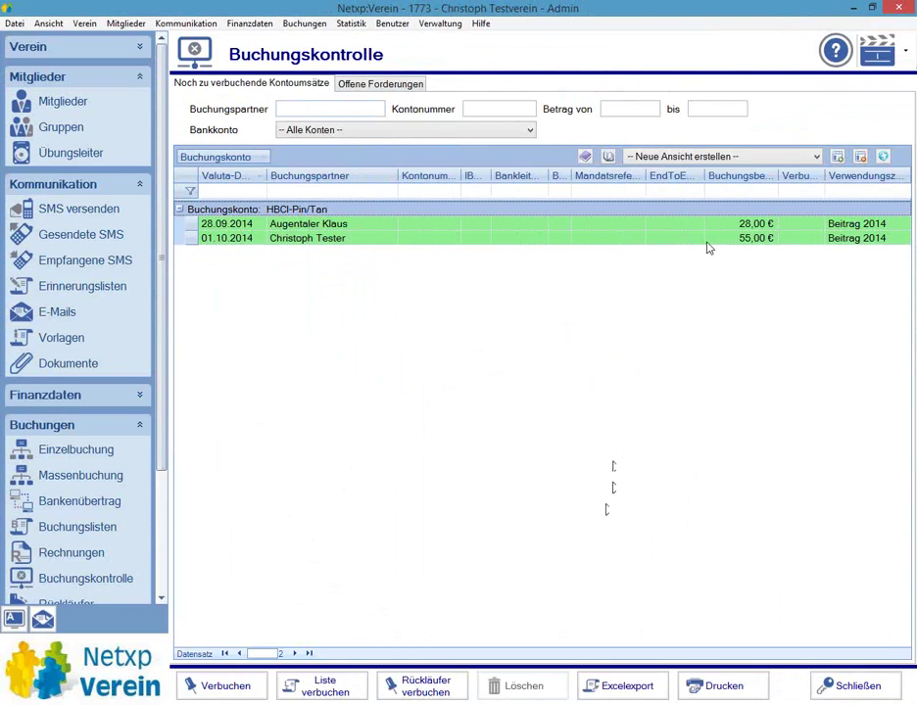
left_click(710, 248)
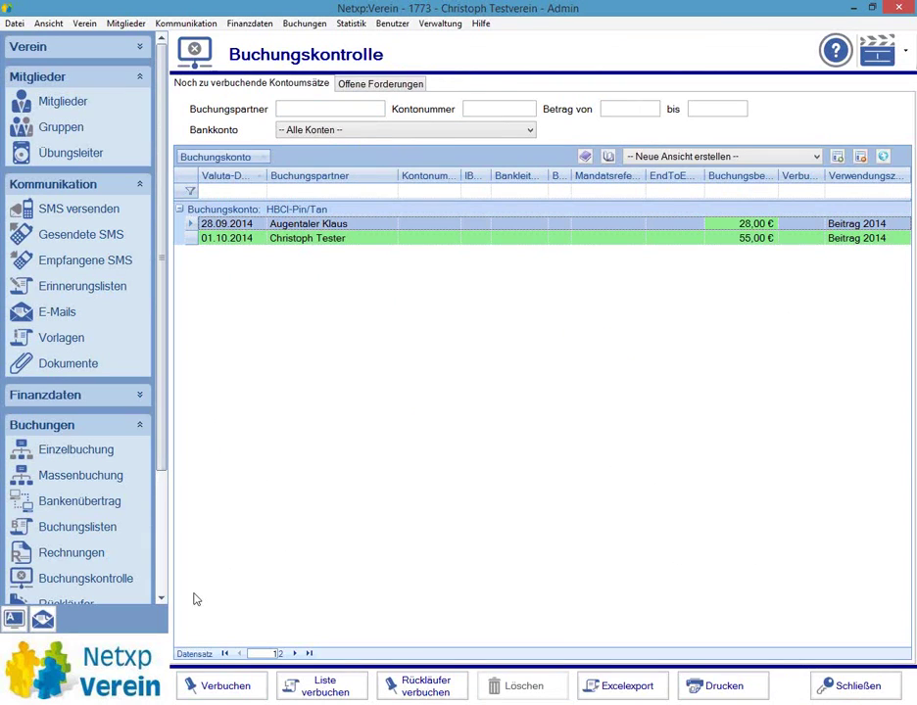
left_click(220, 688)
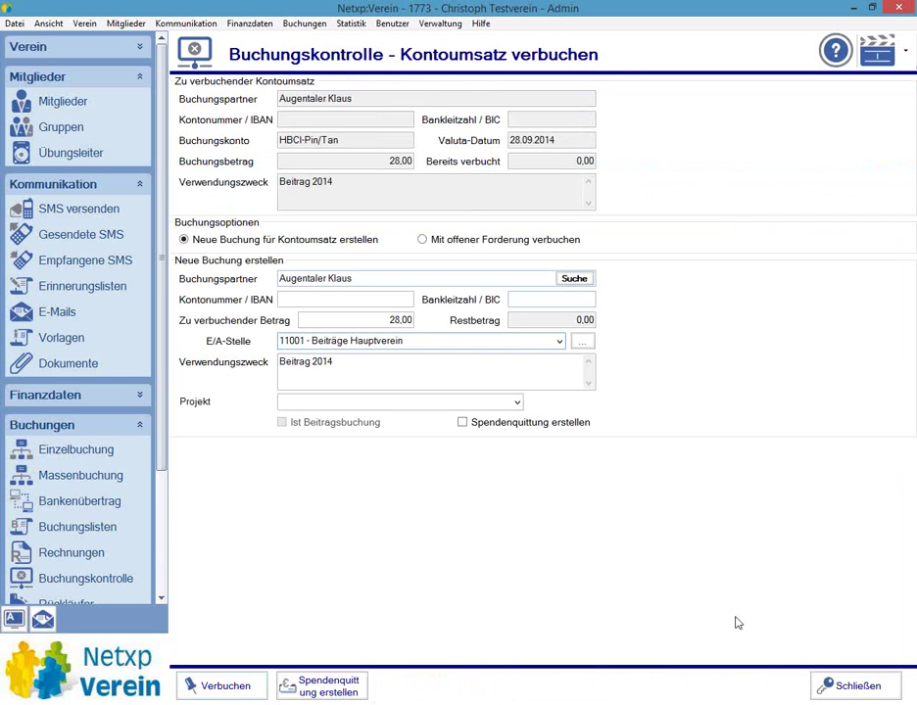
left_click(838, 687)
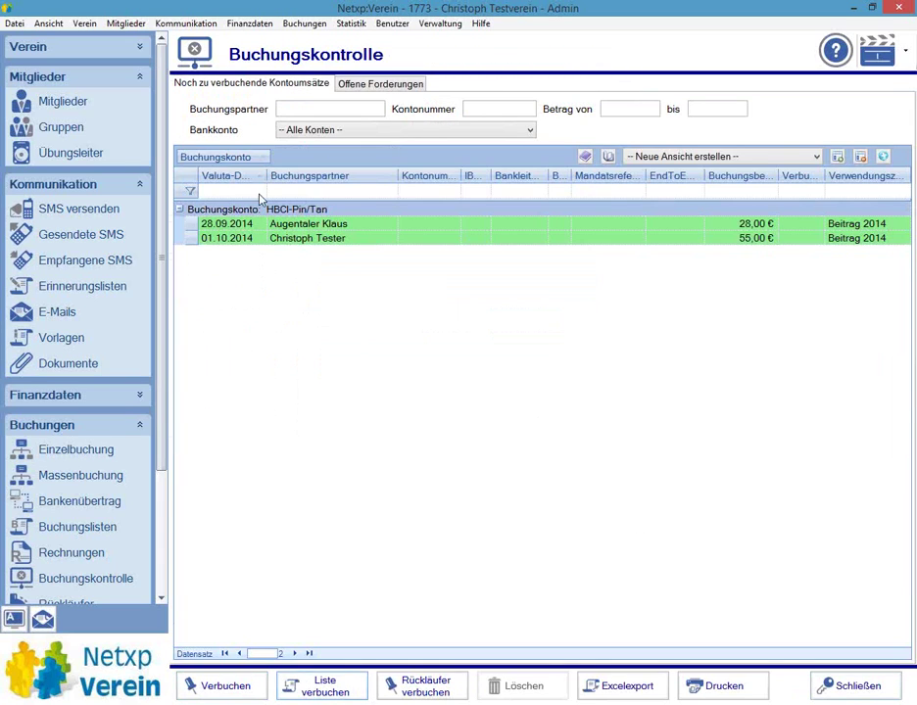
left_click(247, 224)
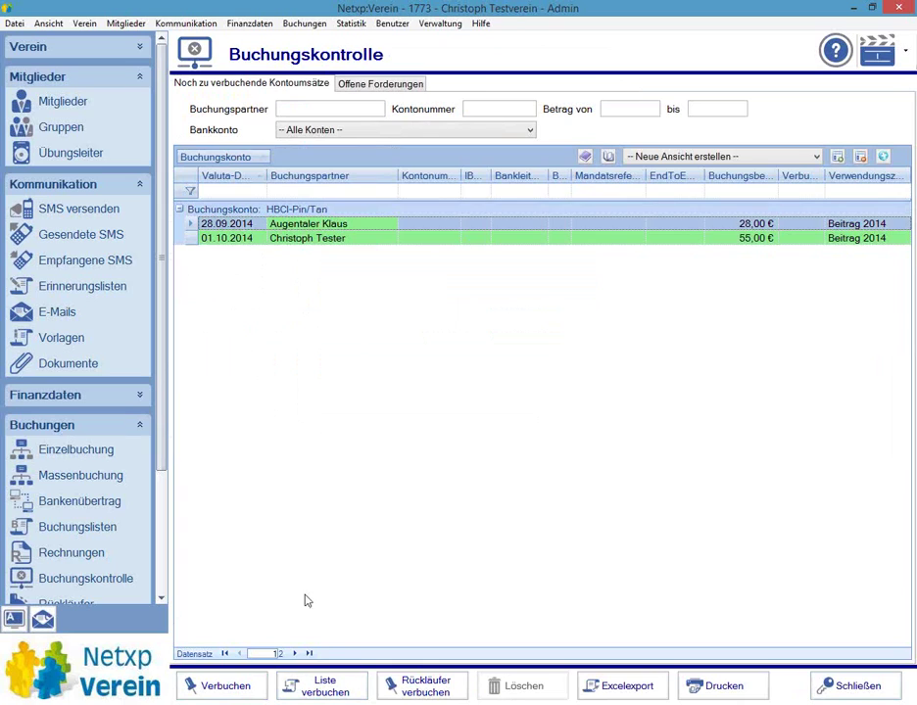
left_click(321, 686)
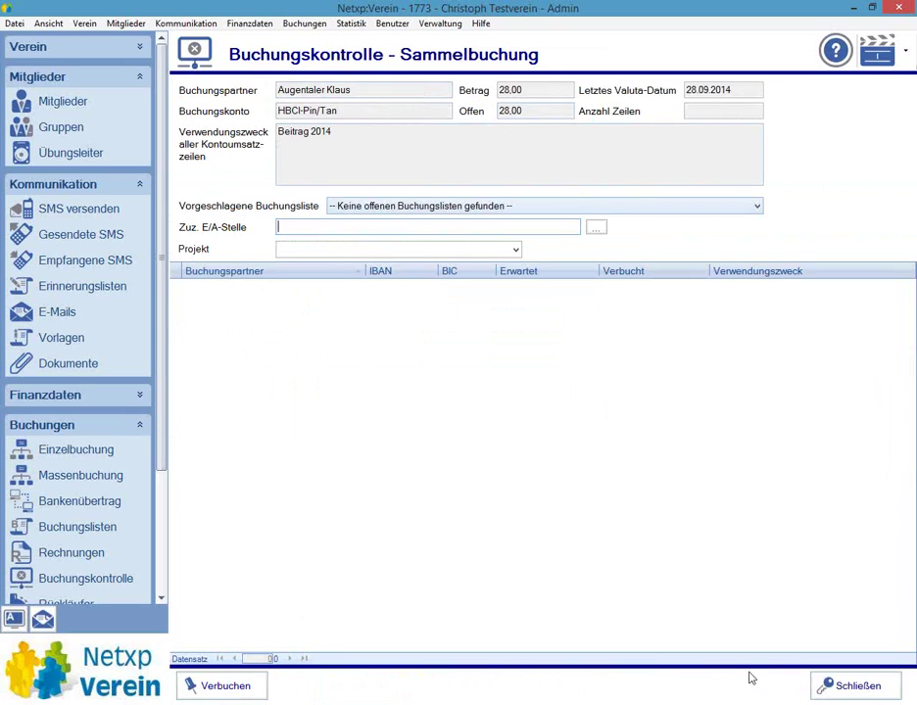
left_click(826, 686)
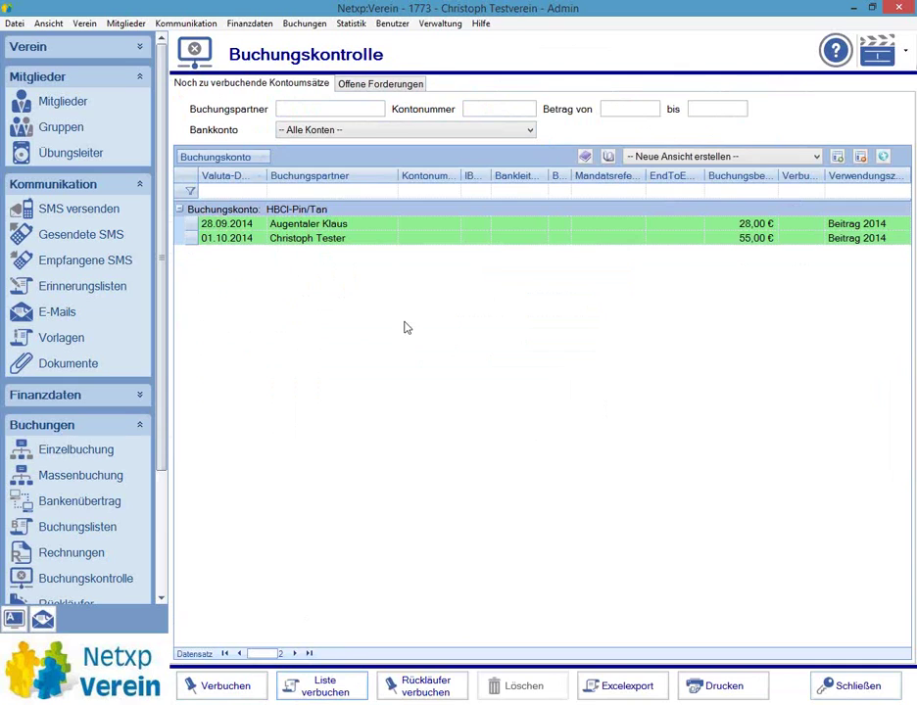
Step: Start posting the 28,00 € transaction of 28.09.2014 against an open claim, with all open claims listed
left_click(295, 226)
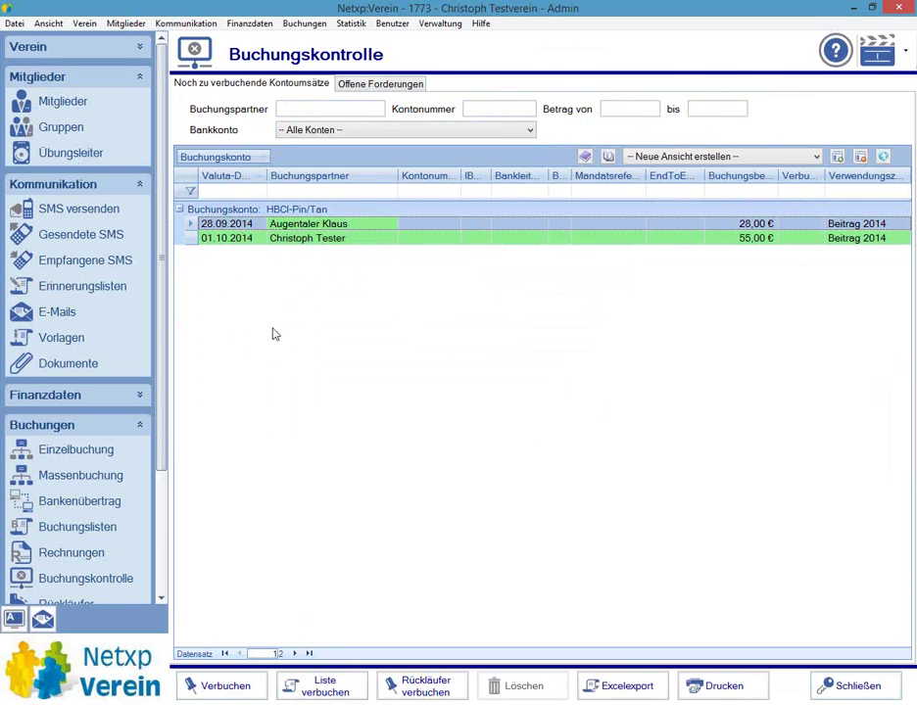
left_click(225, 689)
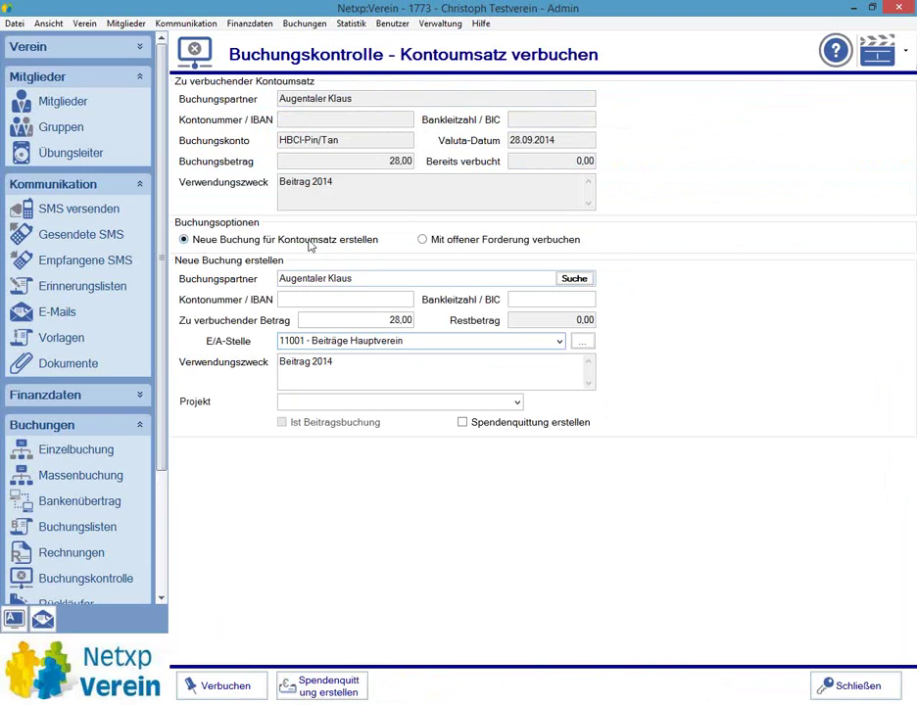
left_click(422, 240)
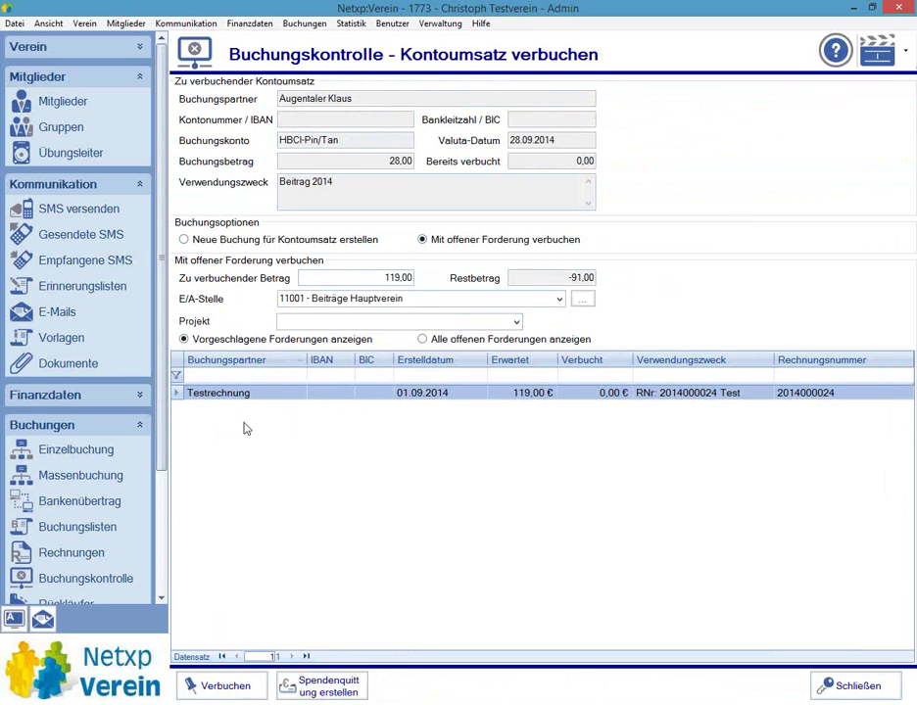
left_click(423, 339)
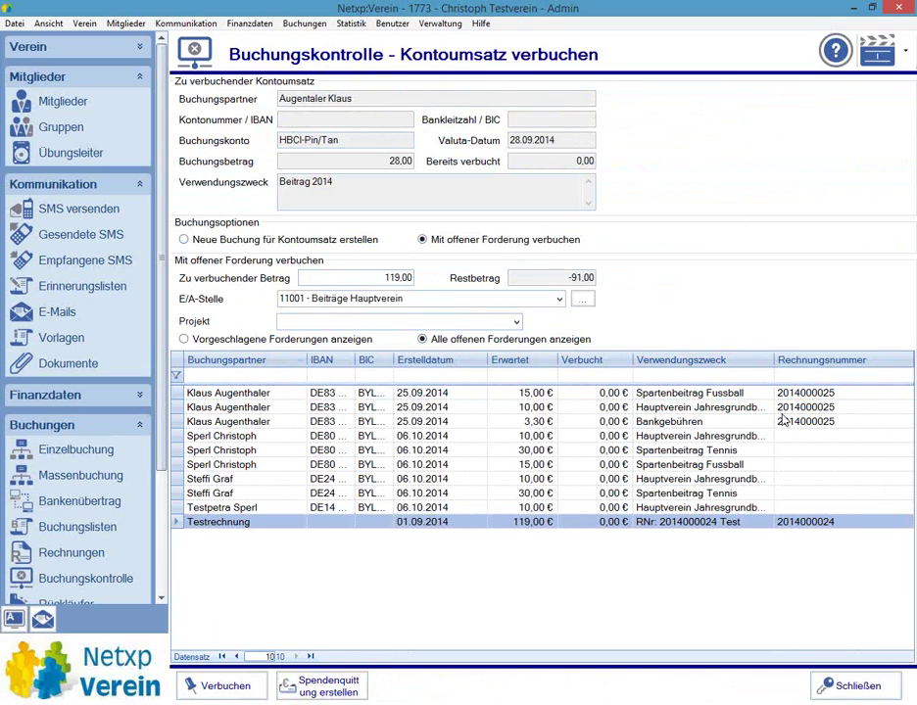
Step: Try to post the transaction against the member's three claims of 15,00 €, 10,00 € and 3,30 €
left_click_drag(170, 394, 173, 428)
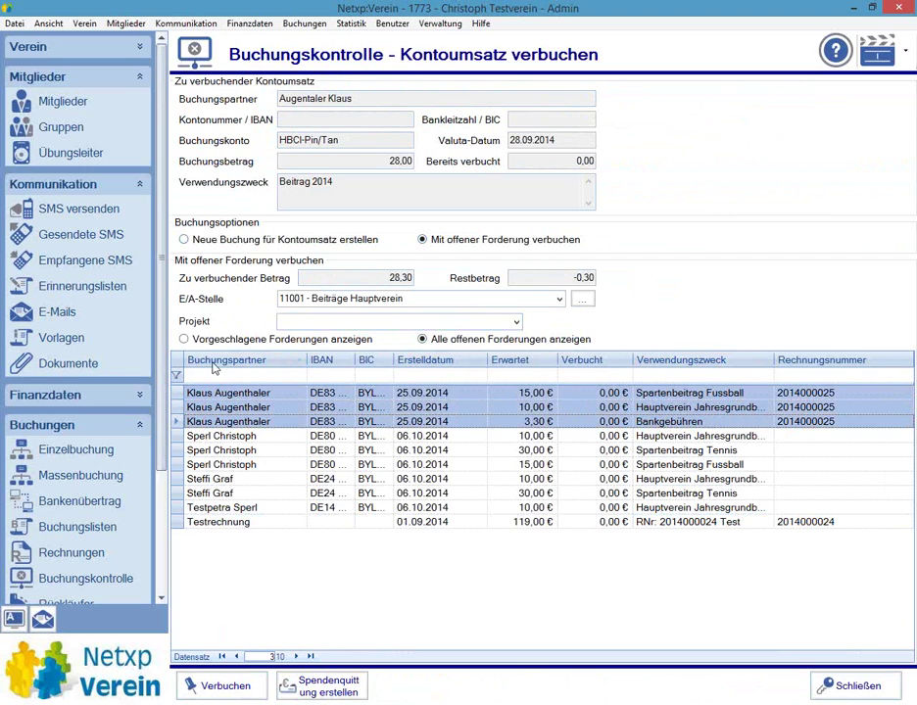
left_click(221, 688)
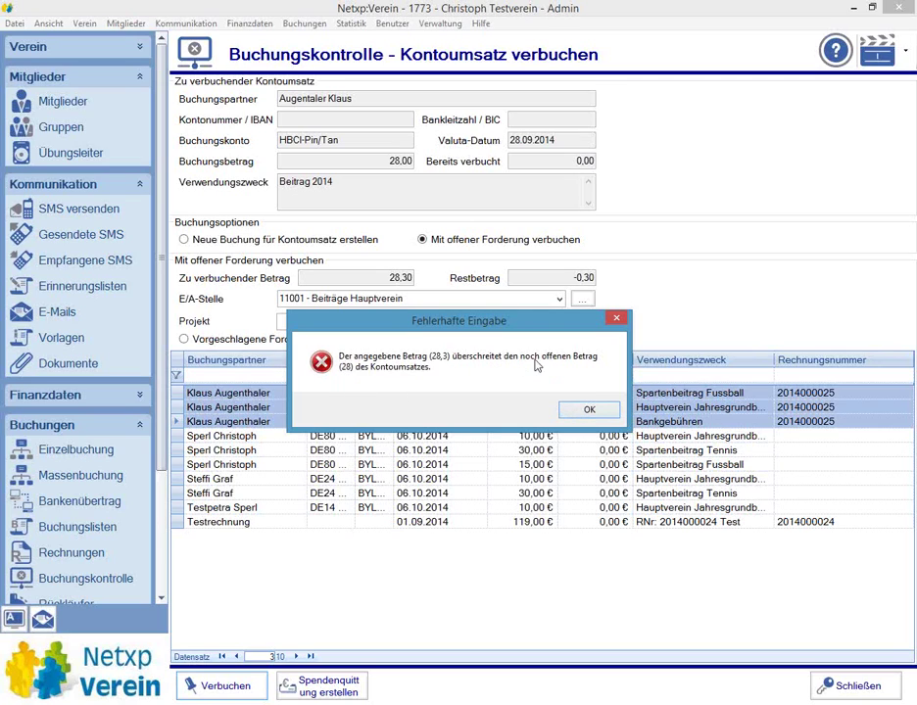
left_click(584, 411)
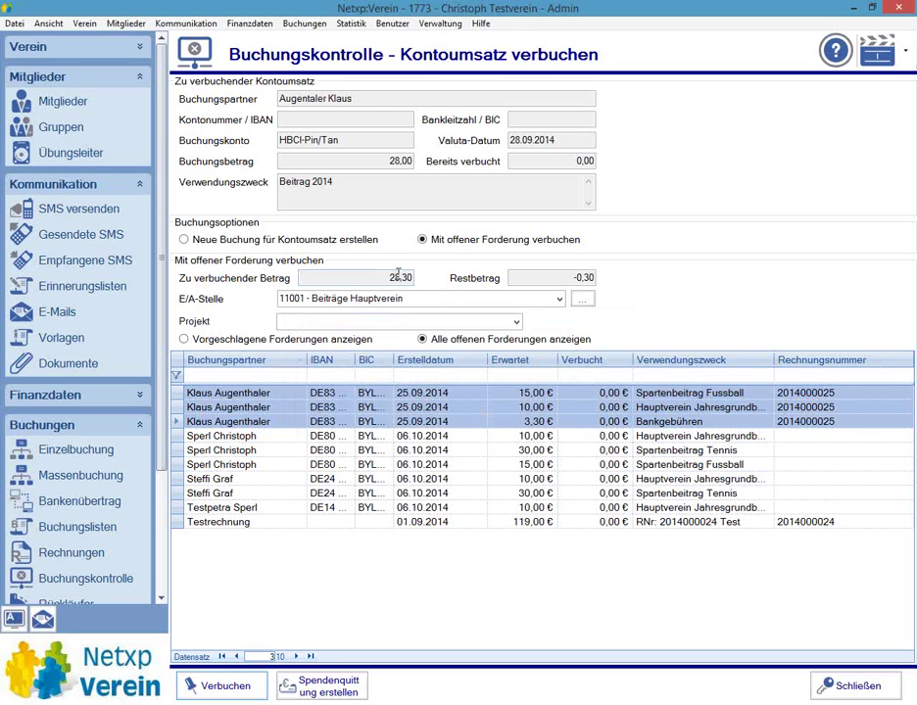
Step: Select only the member's 15,00 € Spartenbeitrag Fussball and 10,00 € Hauptverein Jahresgrundbeitrag claims for posting
left_click_drag(435, 278, 407, 278)
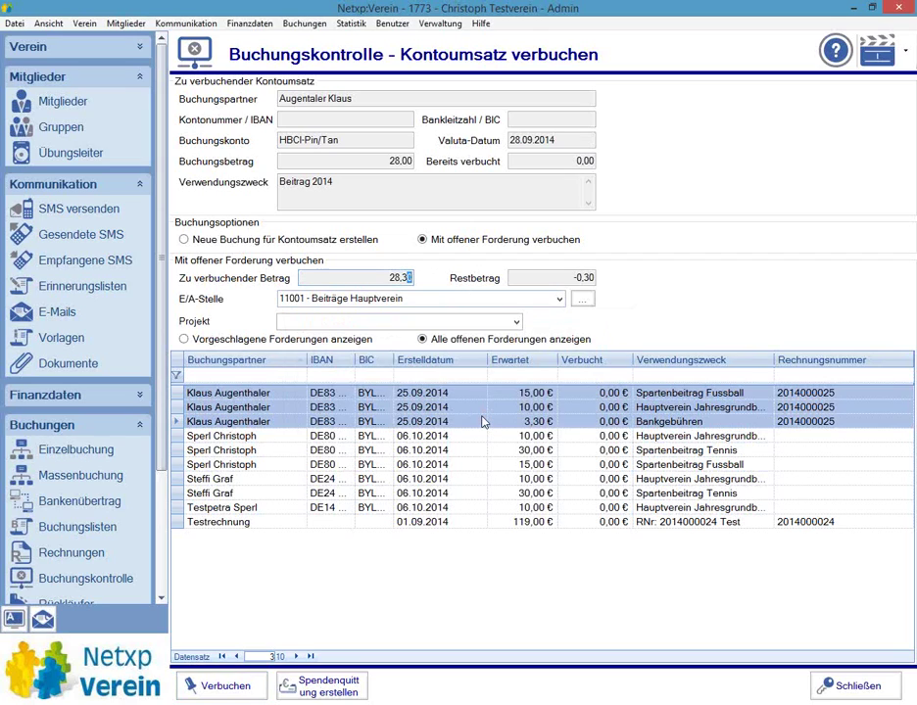
left_click(181, 393)
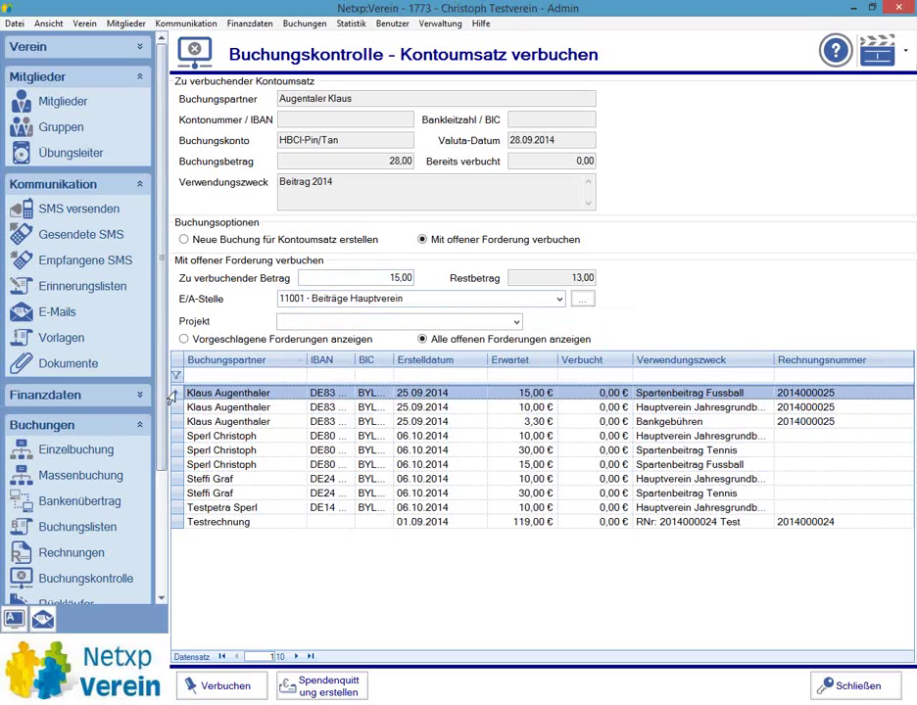
left_click(173, 421, "shift")
left_click(173, 408, "shift")
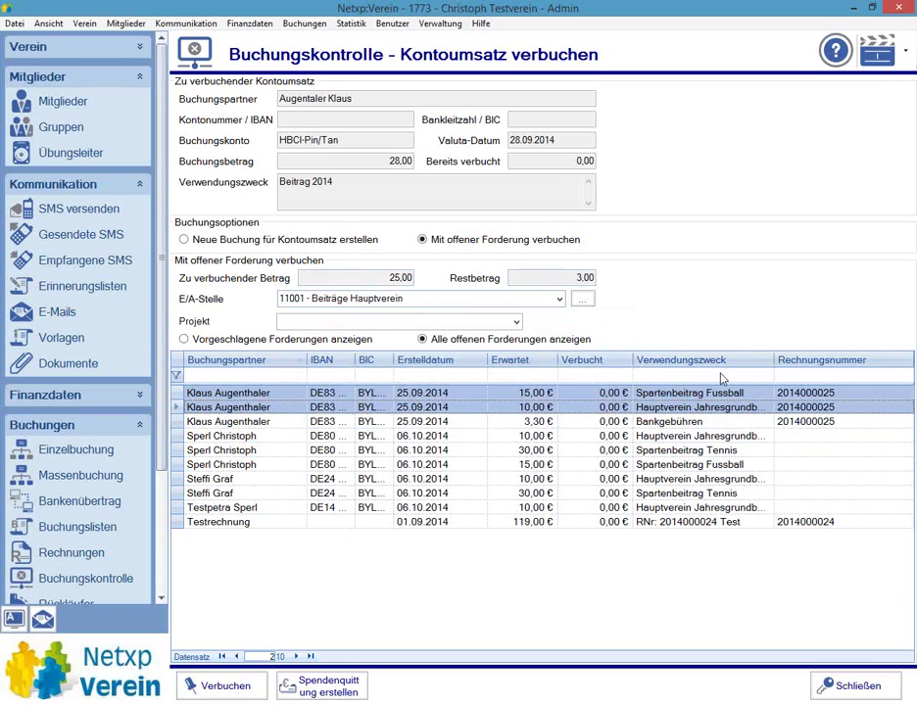
Step: Post the selected 15,00 € and 10,00 € claims, and book the transaction's remaining 3,00 € as a new posting to 2200 - Bankgebühren
left_click(216, 690)
left_click(542, 415)
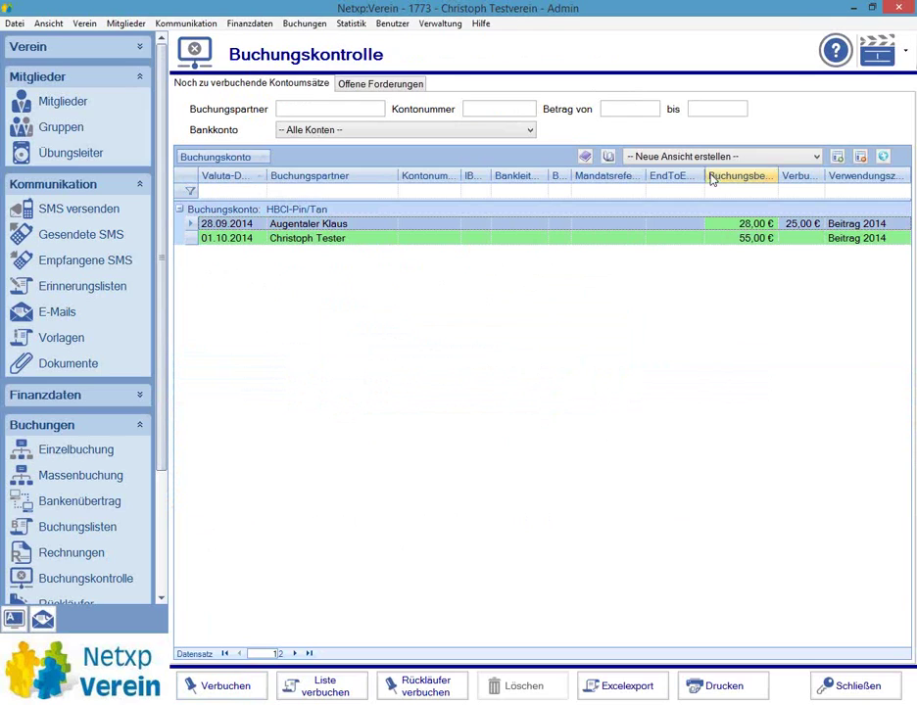
double_click(355, 227)
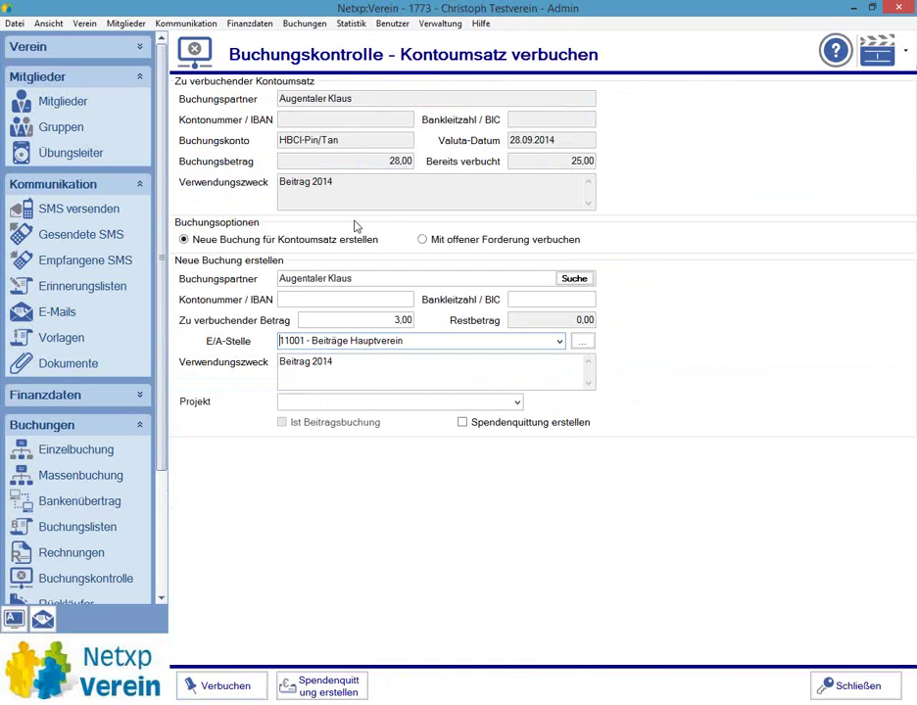
left_click(470, 339)
type("2200 - Bankgebühren")
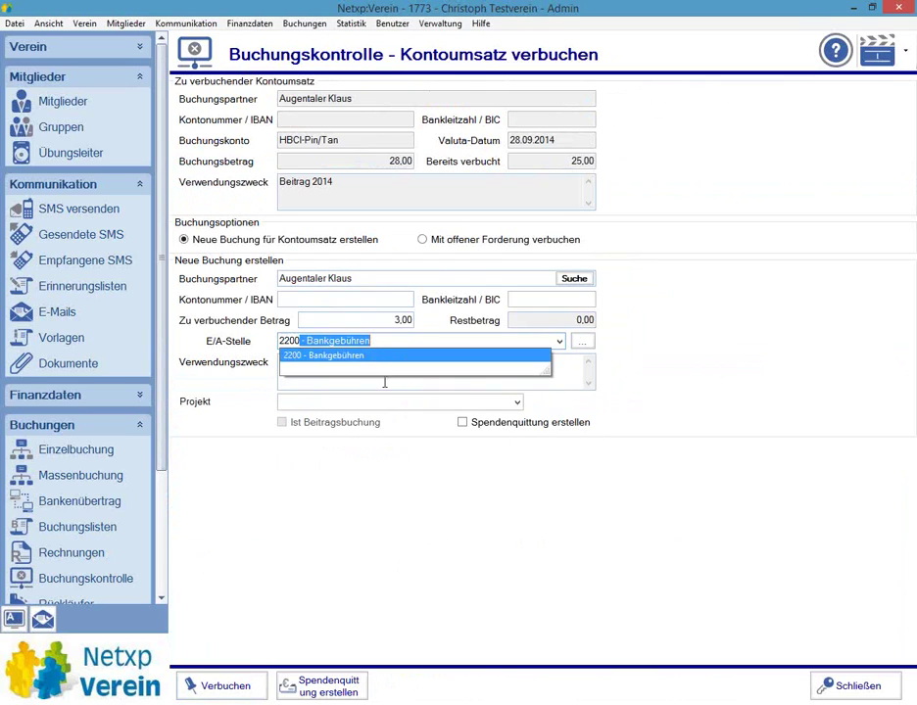
key("Return")
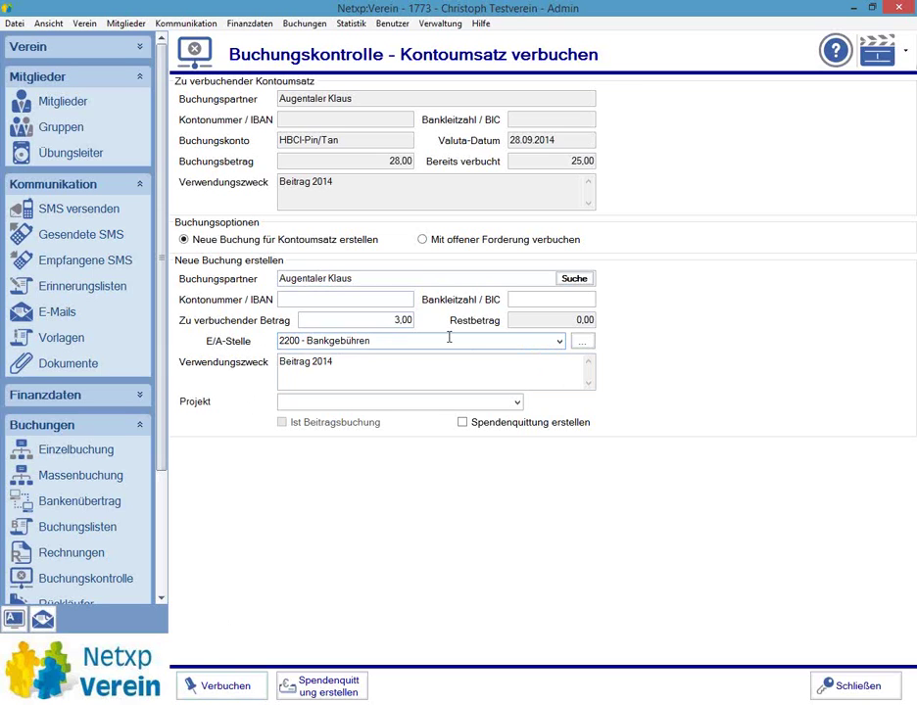
left_click(211, 683)
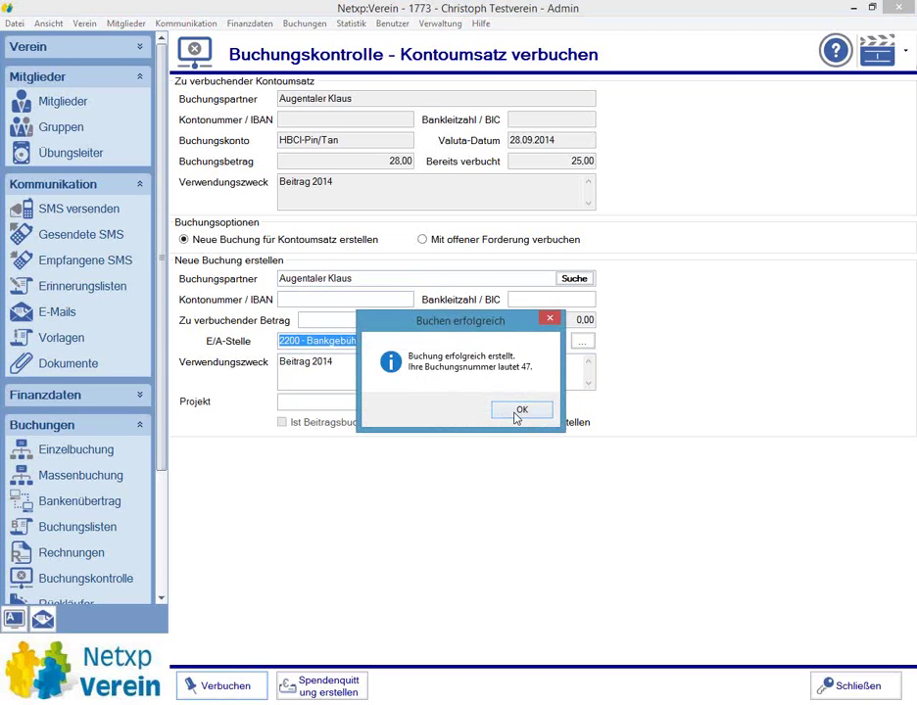
left_click(521, 409)
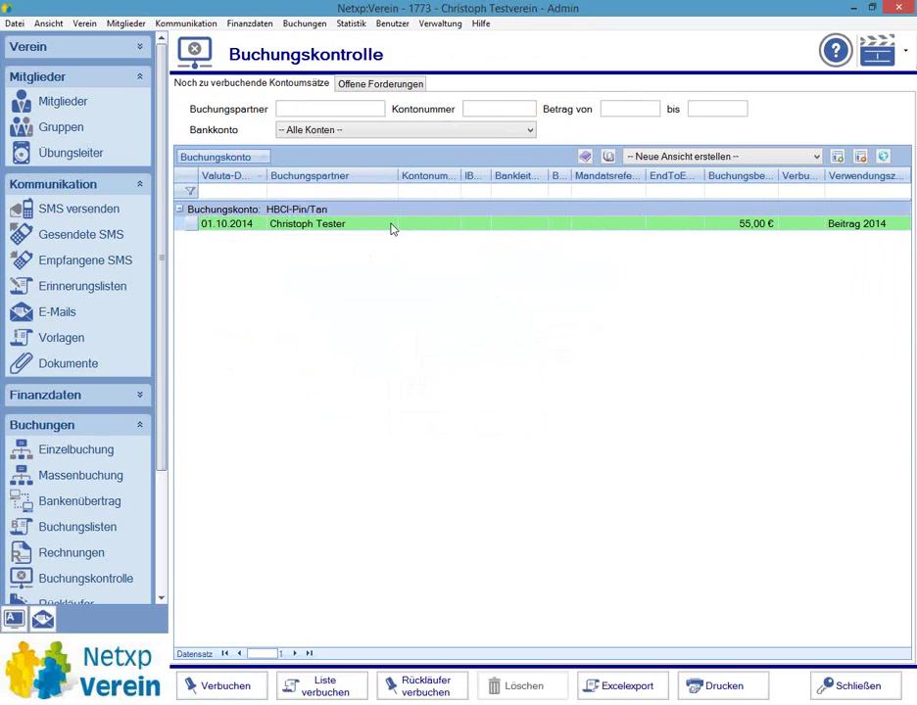
Step: Delete the member's open 3,30 € Bankgebühren claim, listed without a Buchungsliste under HBCI-Pin/Tan and Überweisung in the Offene Forderungen
left_click(372, 87)
left_click(179, 203)
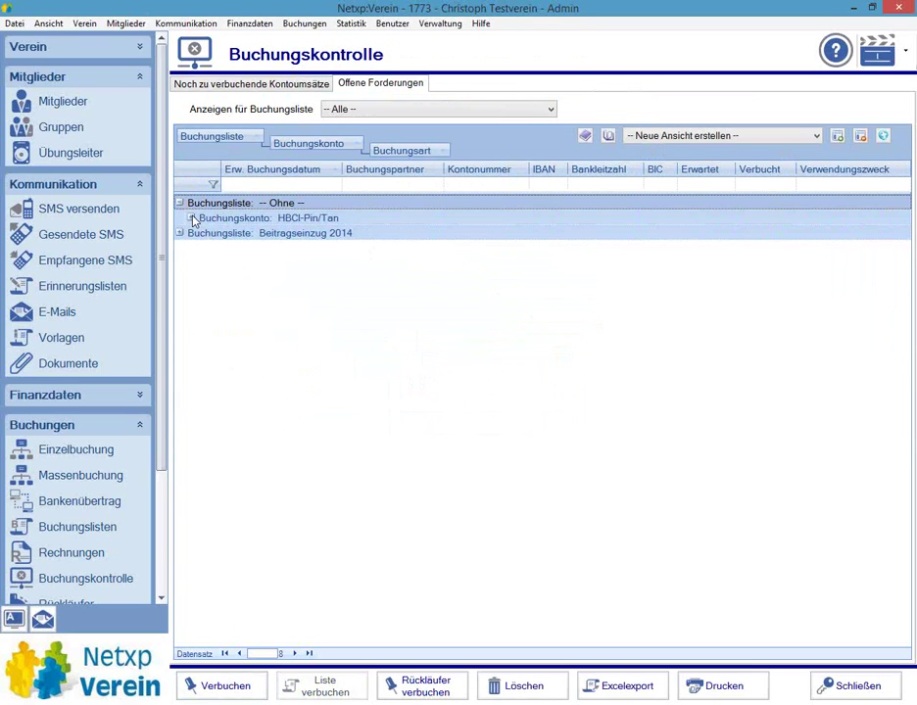
left_click(191, 218)
left_click(202, 233)
left_click(543, 247)
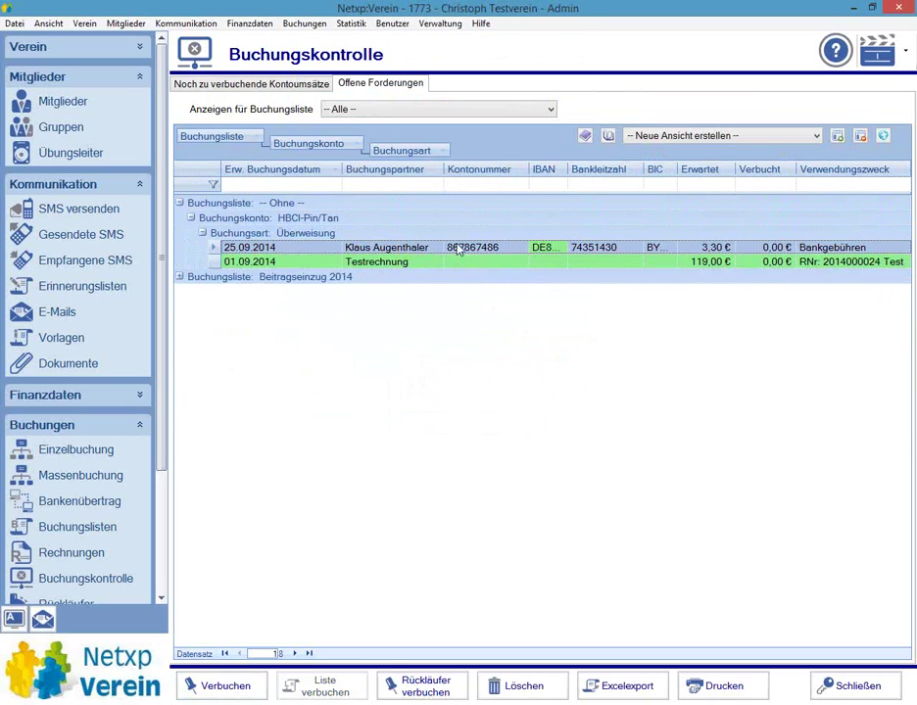
left_click(214, 249)
left_click(691, 247)
left_click(529, 685)
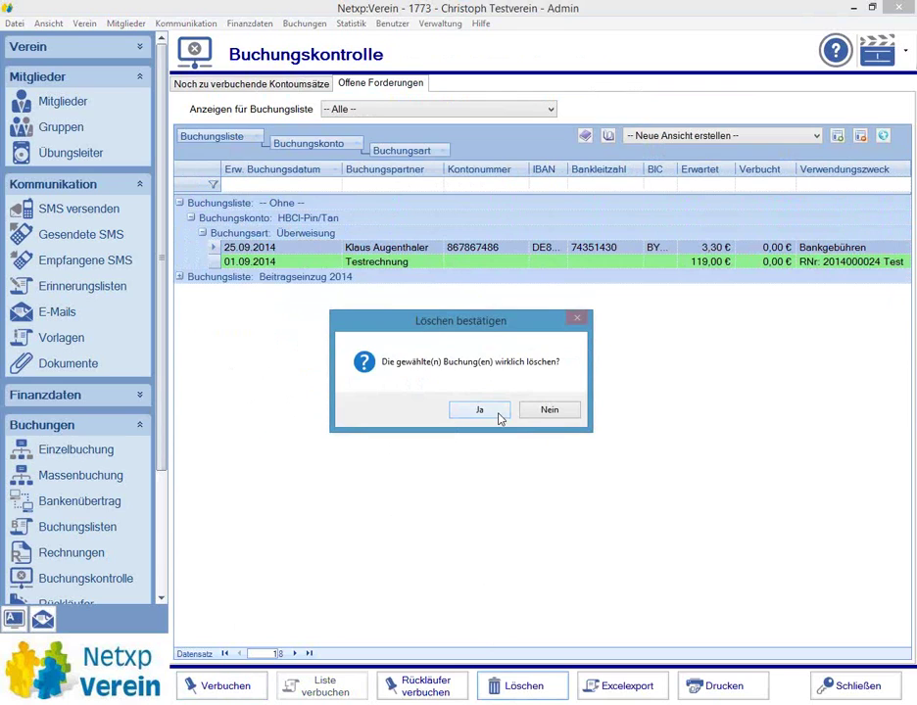
left_click(499, 411)
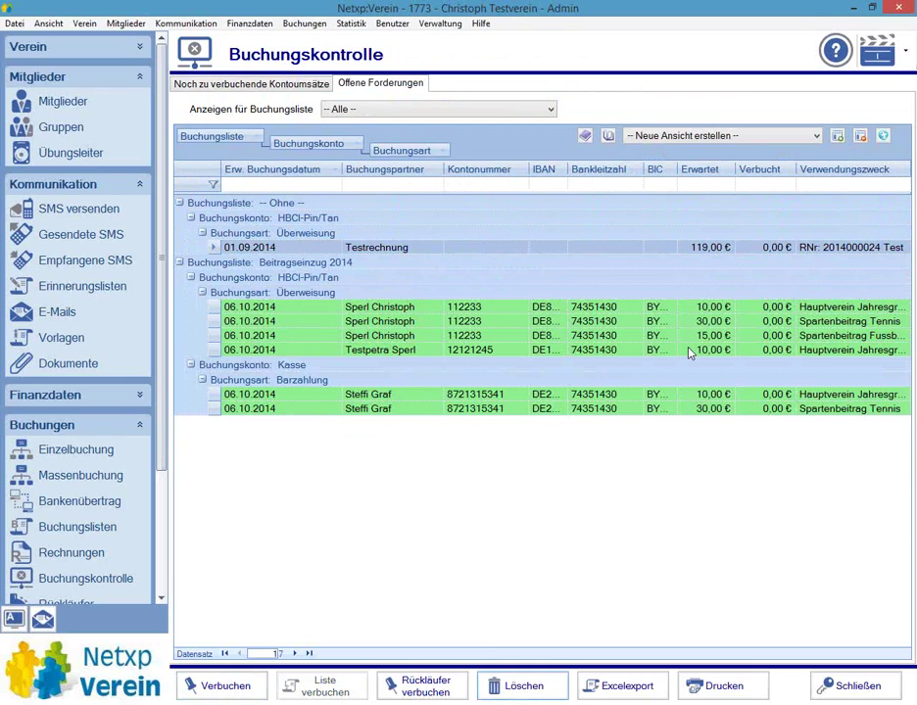
Step: Show the Buchungslisten overview and widen the Listenname column to fit the full list name
left_click(71, 532)
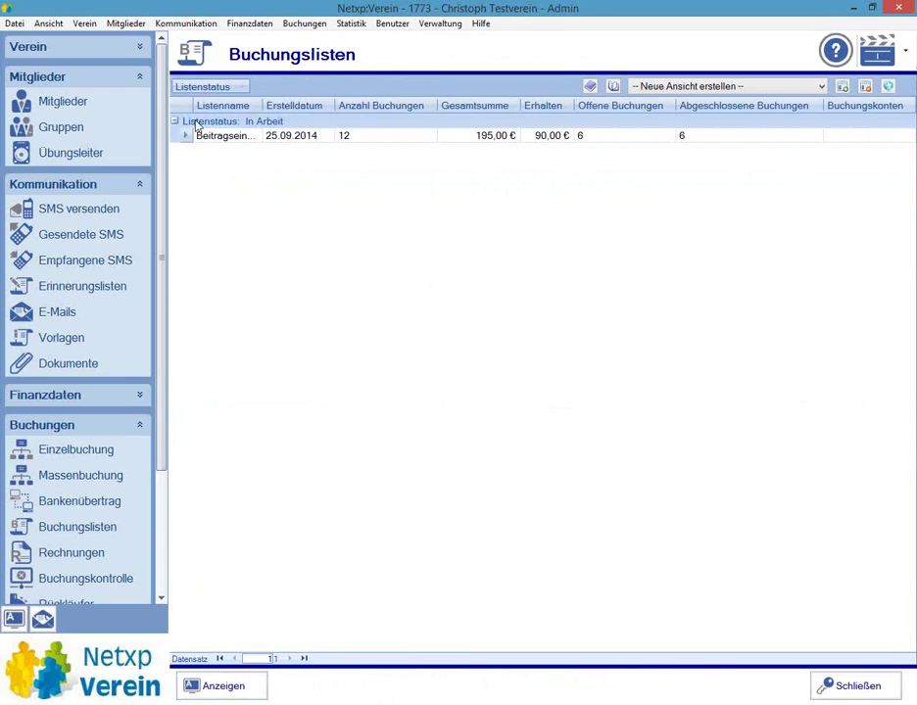
left_click_drag(263, 104, 353, 105)
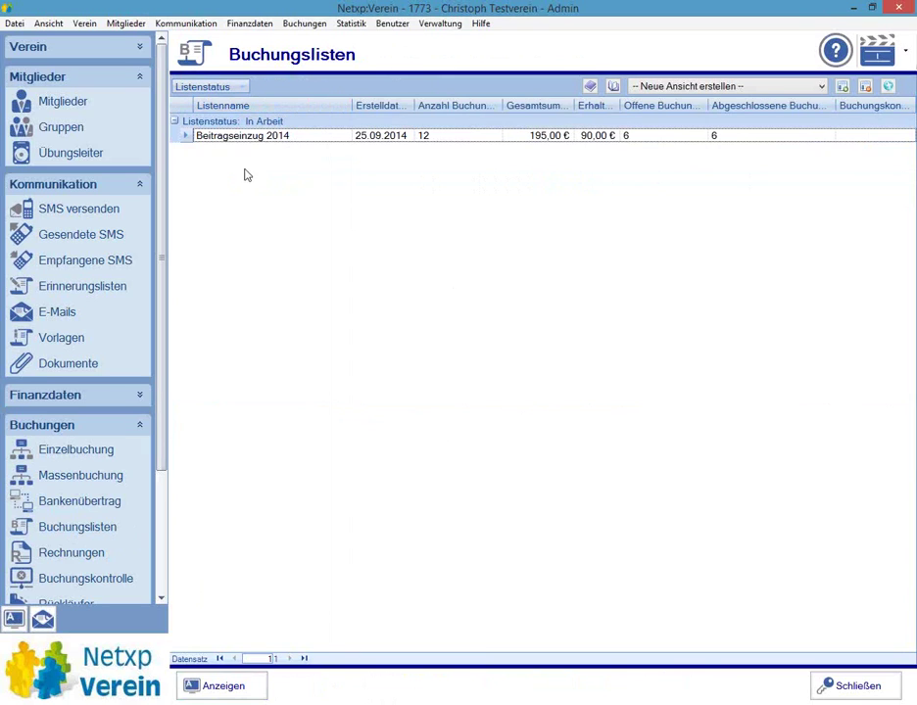